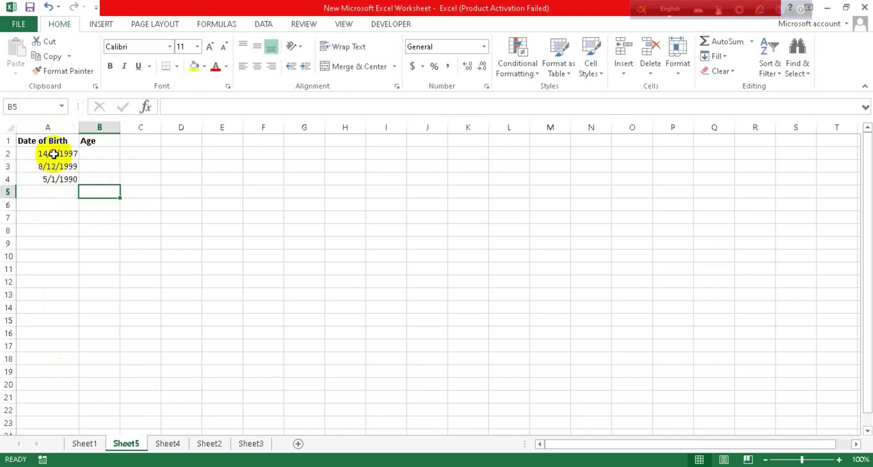
- Format the date of birth cells A2:A4 as Date with the *14/3/2012 type
left_click_drag(54, 154, 58, 179)
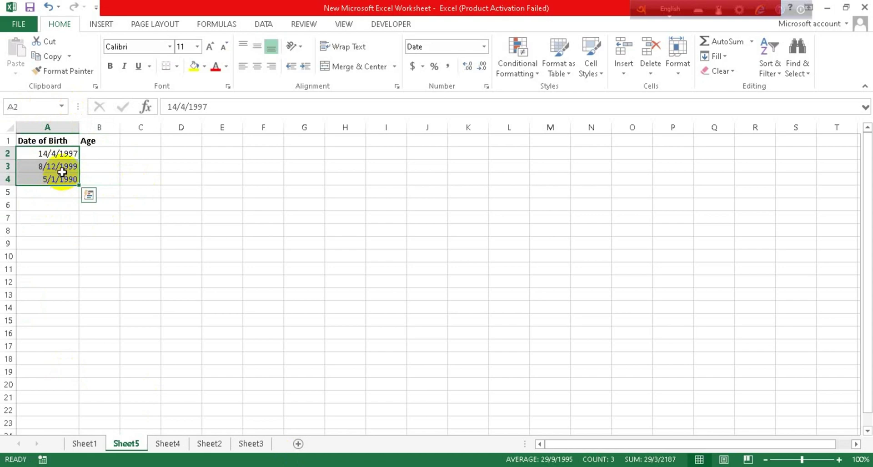
right_click(64, 174)
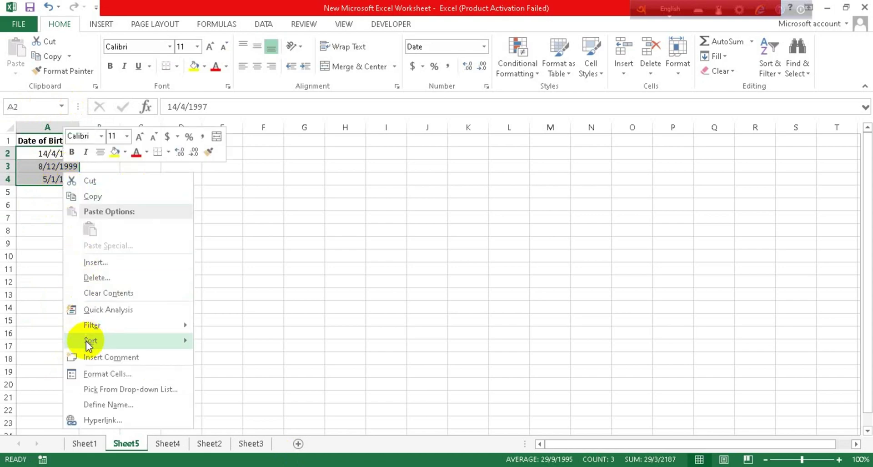
left_click(112, 374)
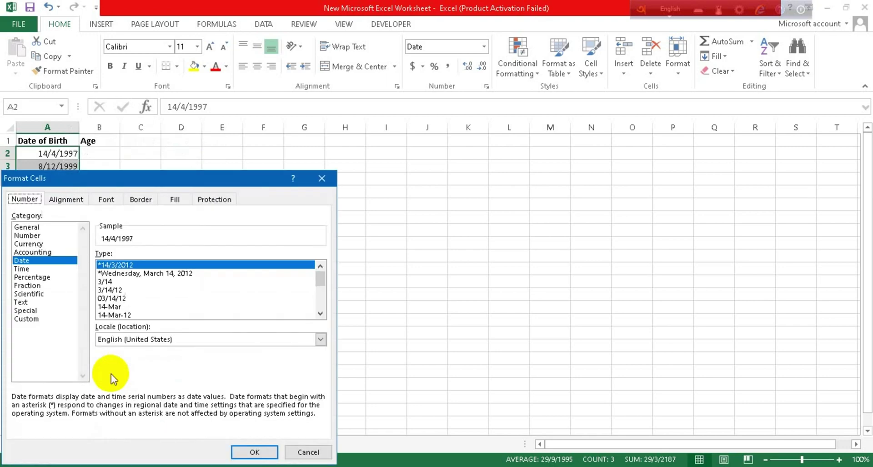
left_click(32, 263)
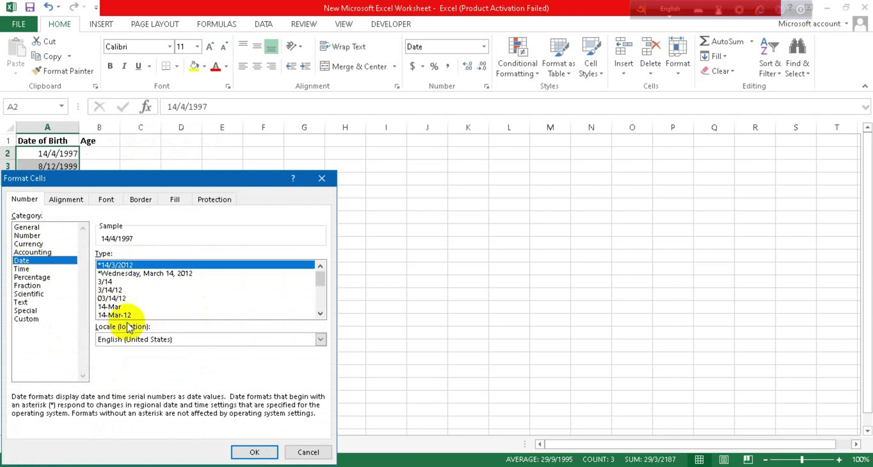
left_click(124, 264)
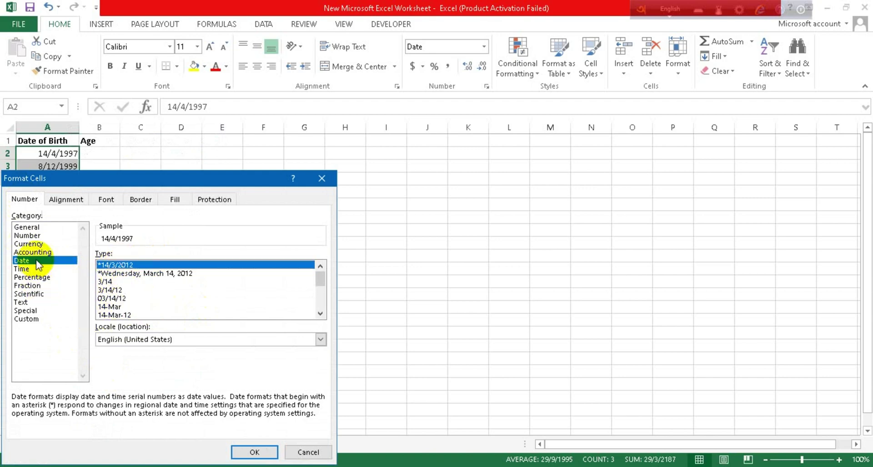
left_click(254, 451)
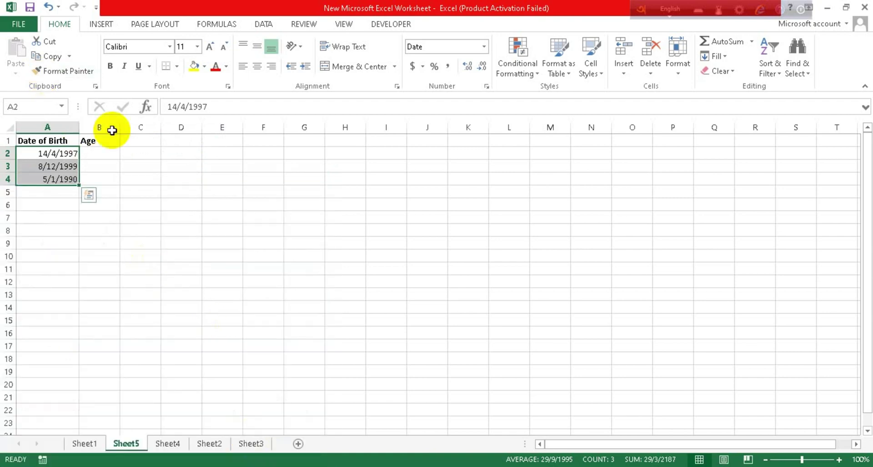
- Set the number format of the Age cells B2:B4 to Number
left_click(108, 156)
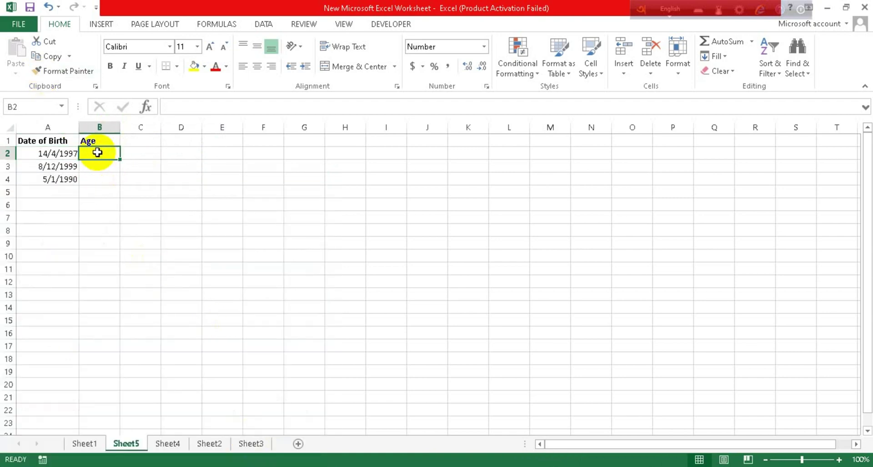
left_click_drag(110, 153, 109, 176)
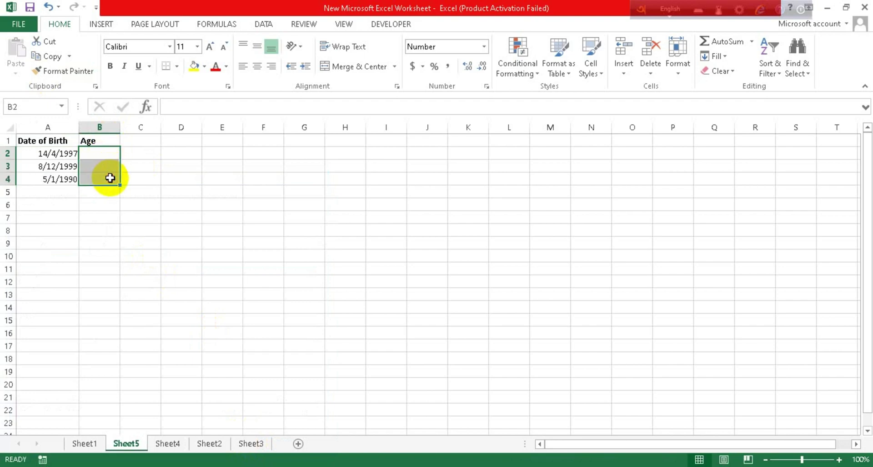
right_click(108, 153)
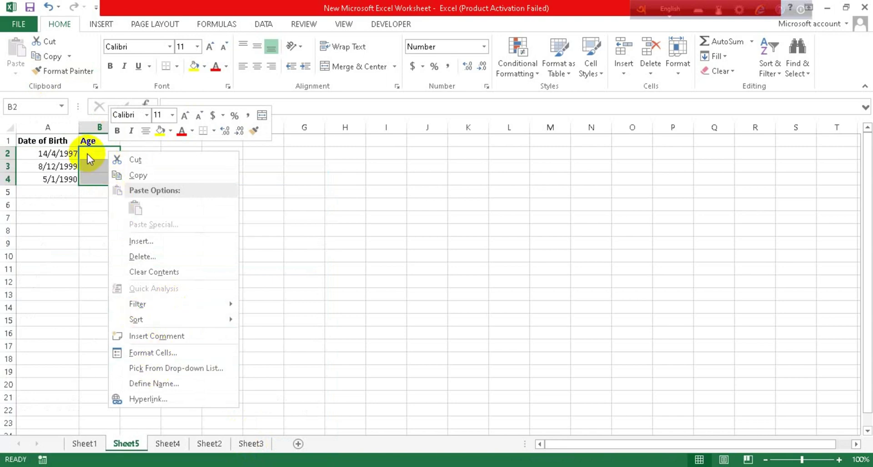
key("Escape")
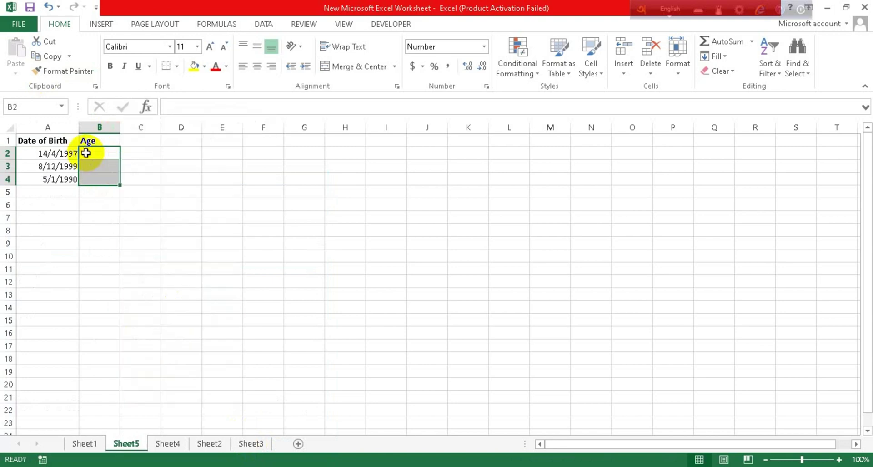
left_click(485, 48)
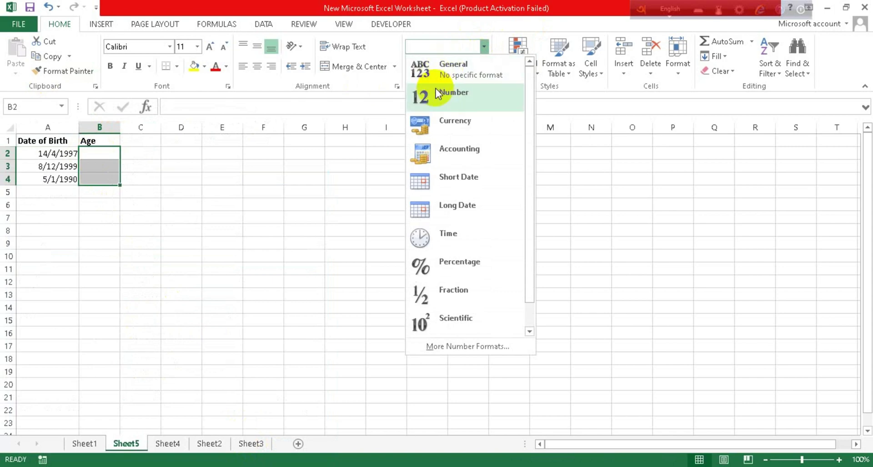
left_click(448, 73)
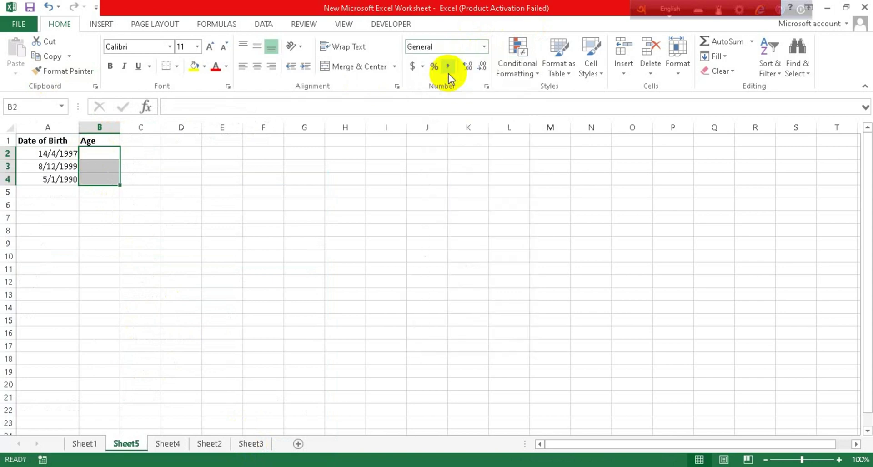
left_click(485, 51)
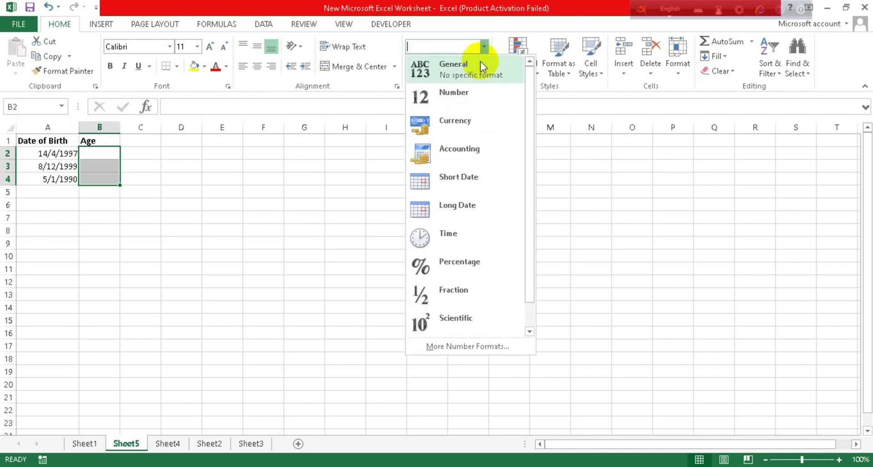
left_click(468, 96)
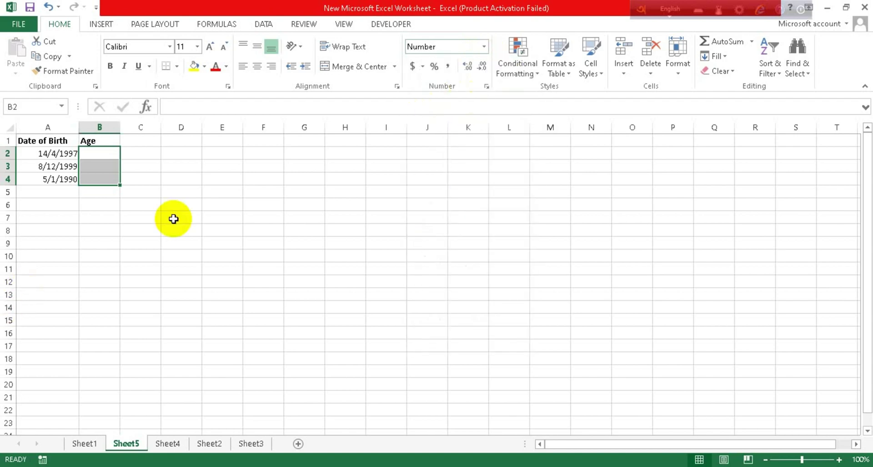
- Enter the formula =DATEDIF(A2,TODAY(),"Y") in cell B2 to calculate the age in years
left_click(104, 156)
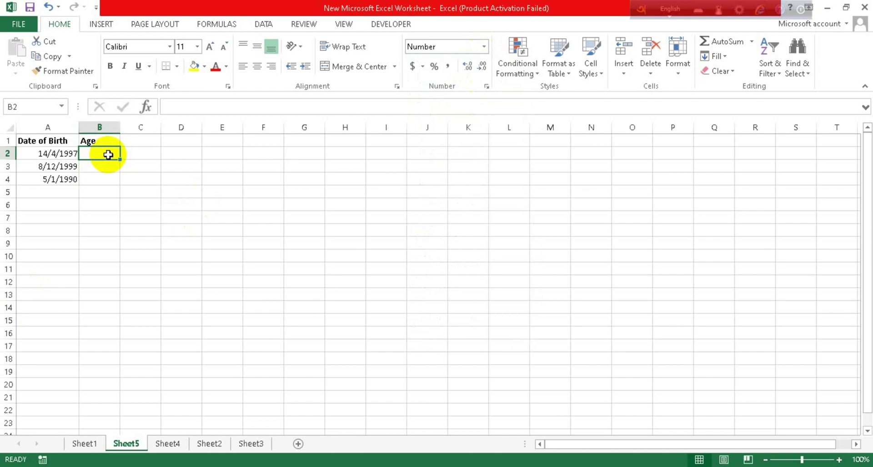
type("=")
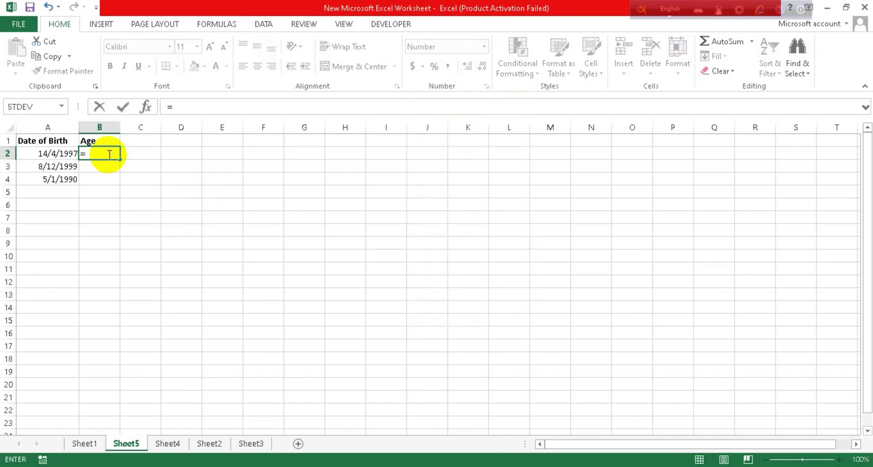
type("date")
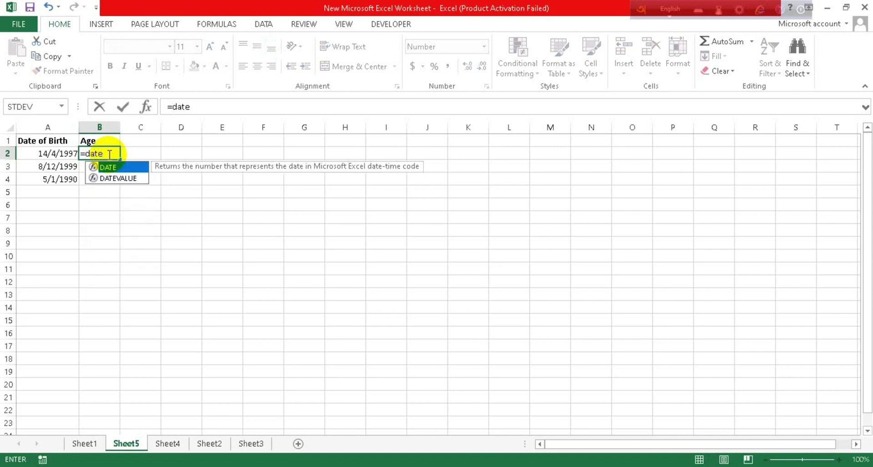
type("di")
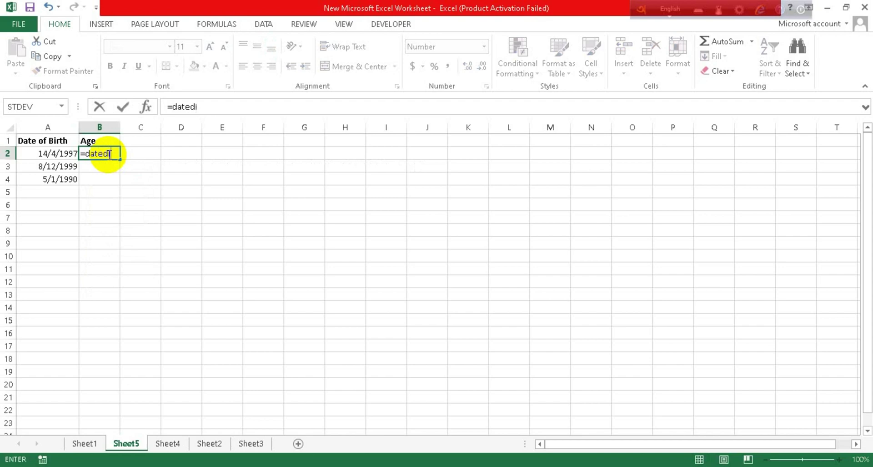
type("f")
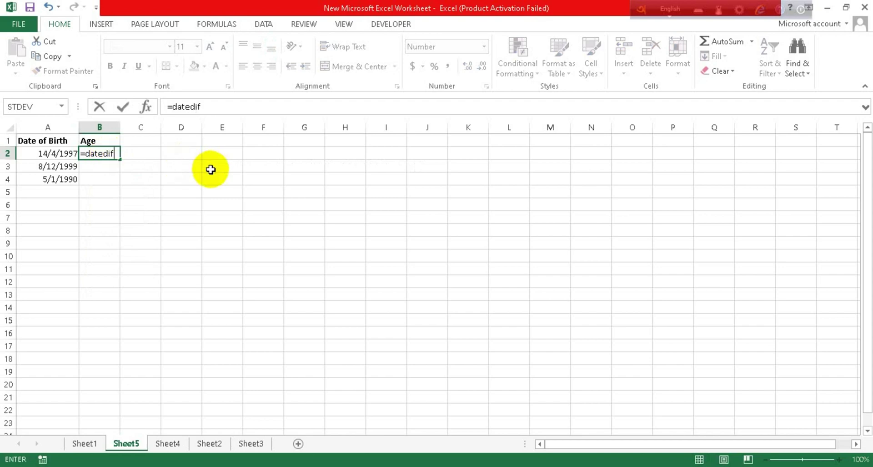
type("(")
left_click(50, 153)
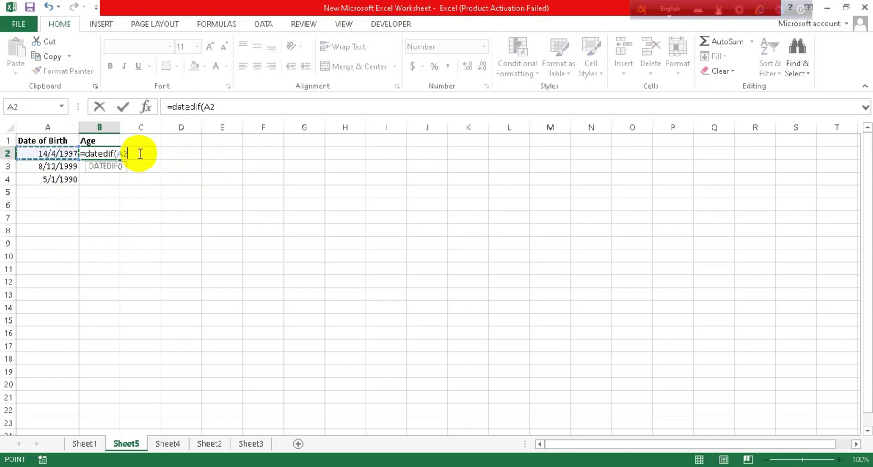
type(",")
type("today")
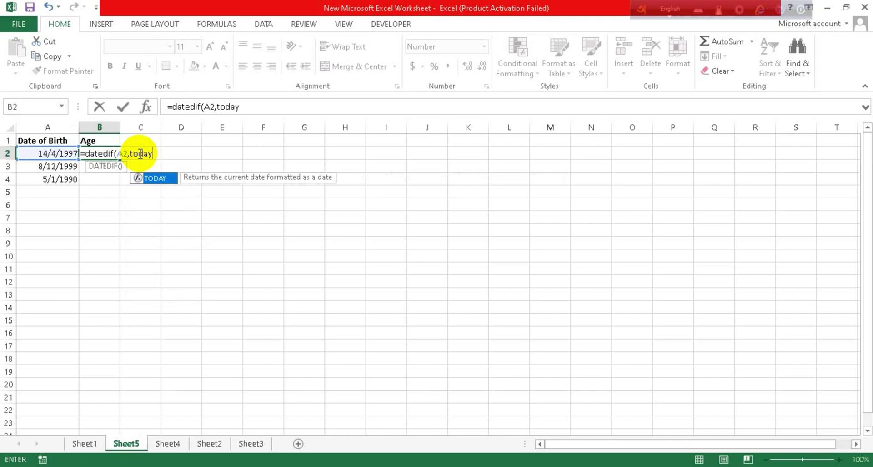
type("()")
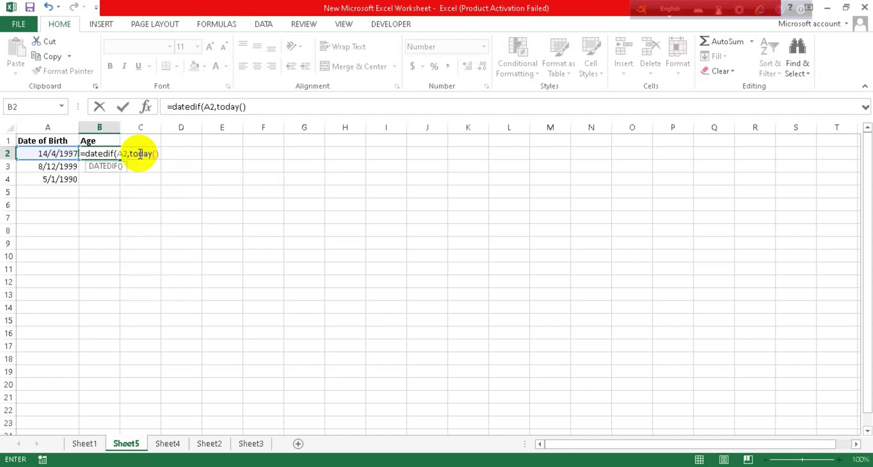
type(",")
type("ÿ")
key("BackSpace")
type("\"Y\")")
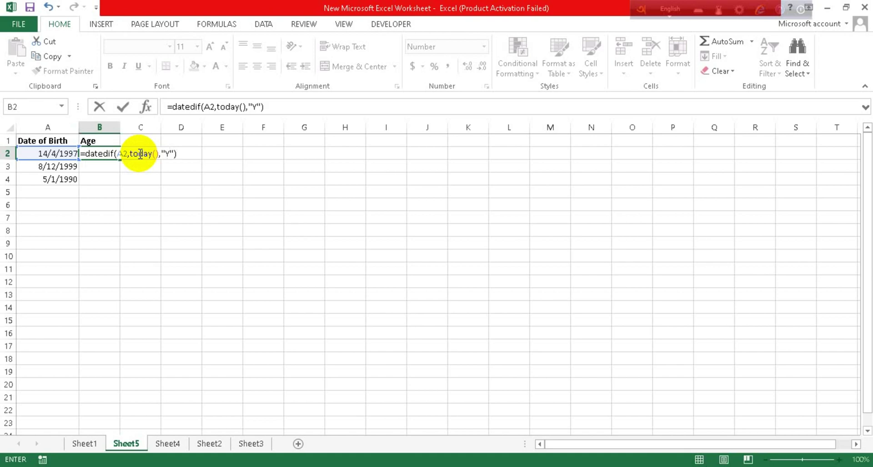
key("Return")
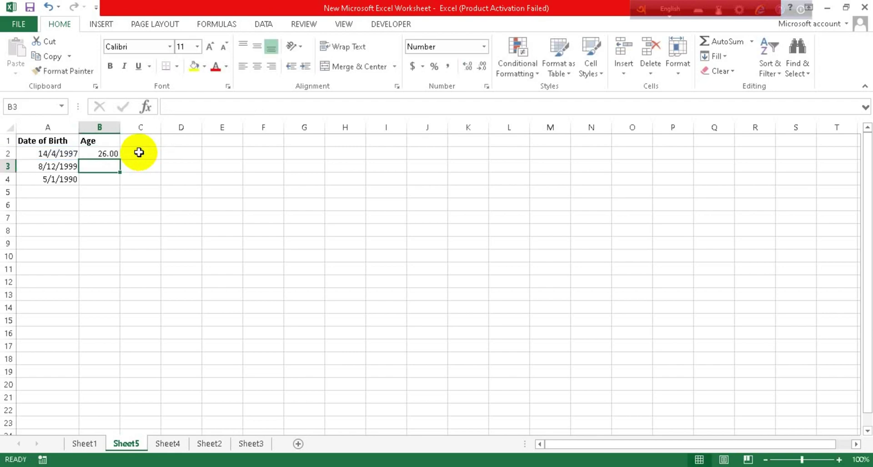
- Fill the age formula from B2 down through B4
left_click(108, 152)
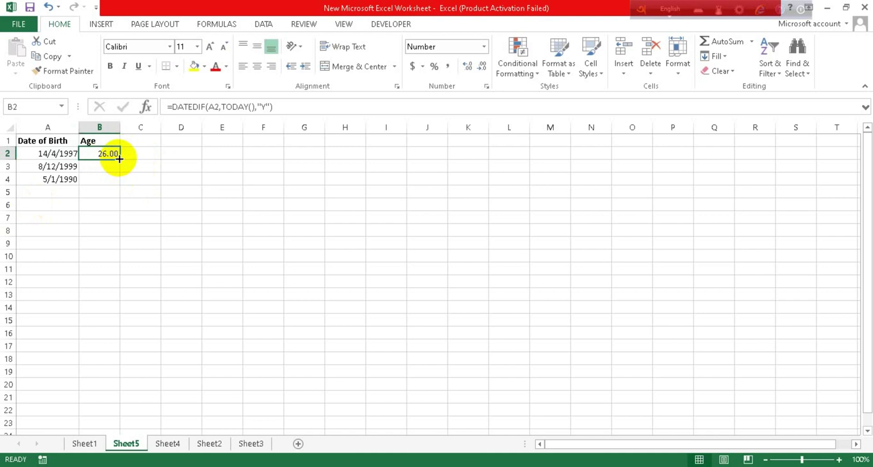
left_click_drag(119, 159, 116, 178)
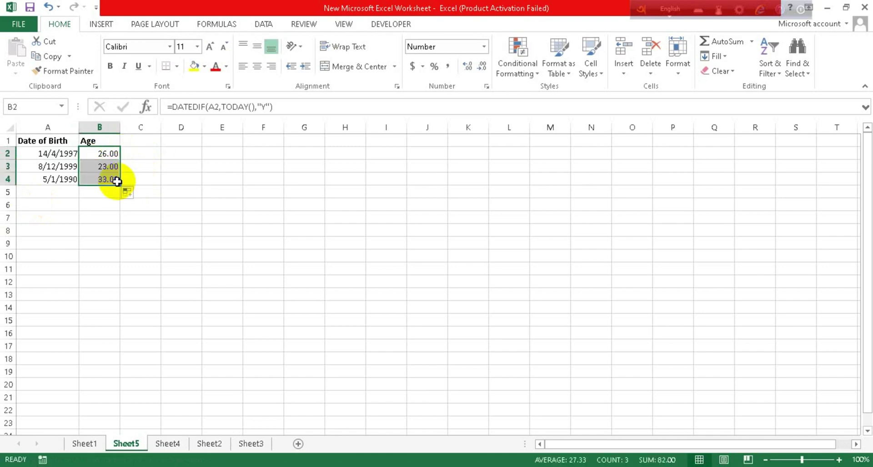